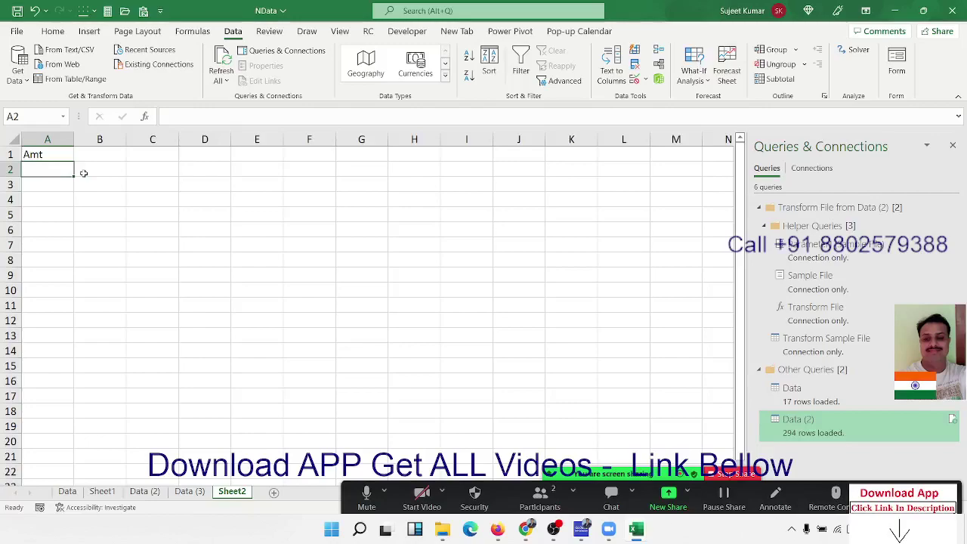
Select the entire column A beneath the Amt header
{"action": "left_click", "coordinate": [57, 200]}
{"action": "left_click_drag", "start_coordinate": [56, 169], "coordinate": [57, 328]}
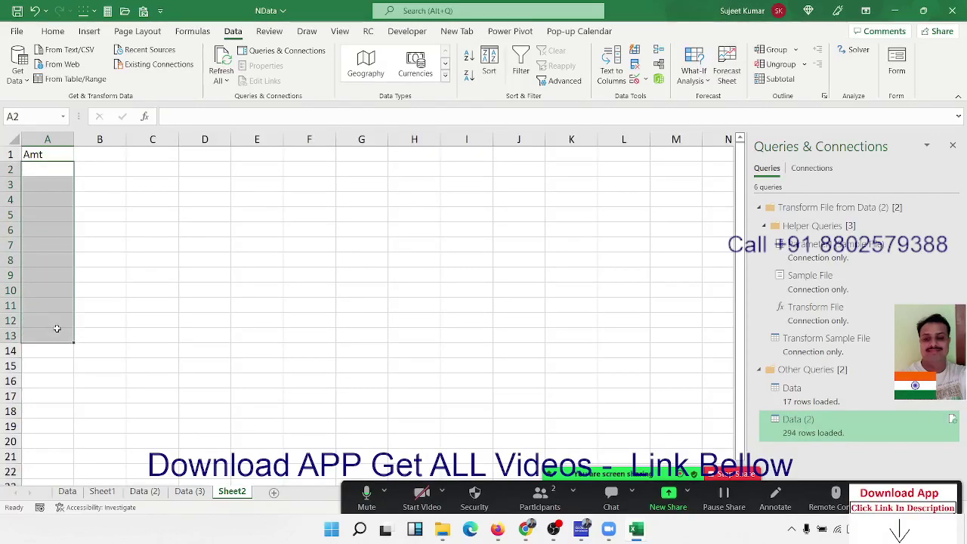
{"action": "left_click", "coordinate": [65, 253]}
{"action": "left_click", "coordinate": [59, 139]}
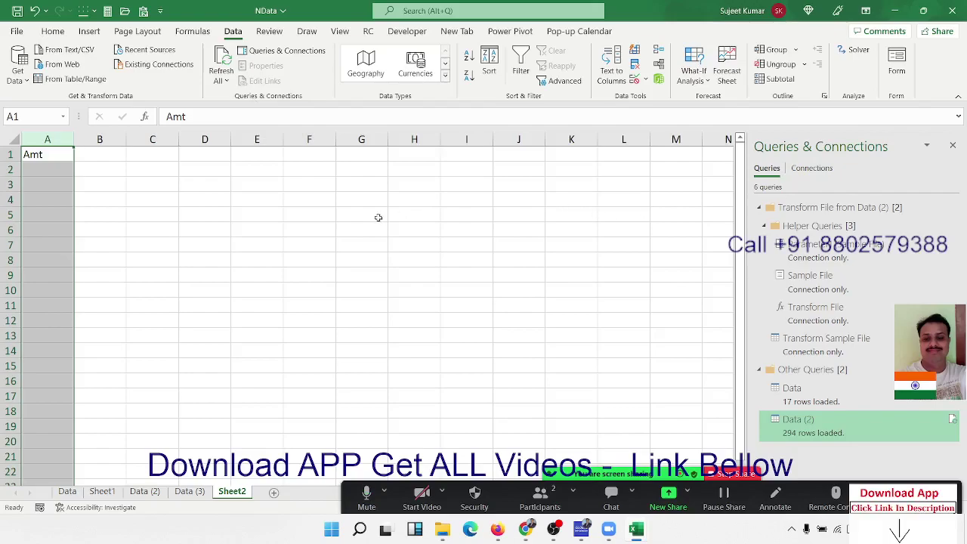
Add a Data Validation rule to column A allowing whole numbers greater than 0
{"action": "left_click", "coordinate": [637, 82]}
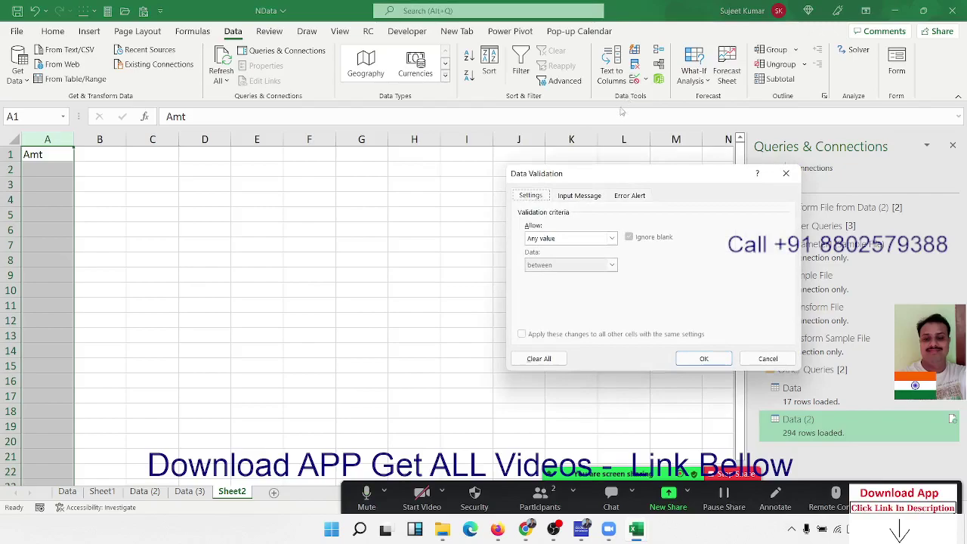
{"action": "left_click", "coordinate": [566, 239]}
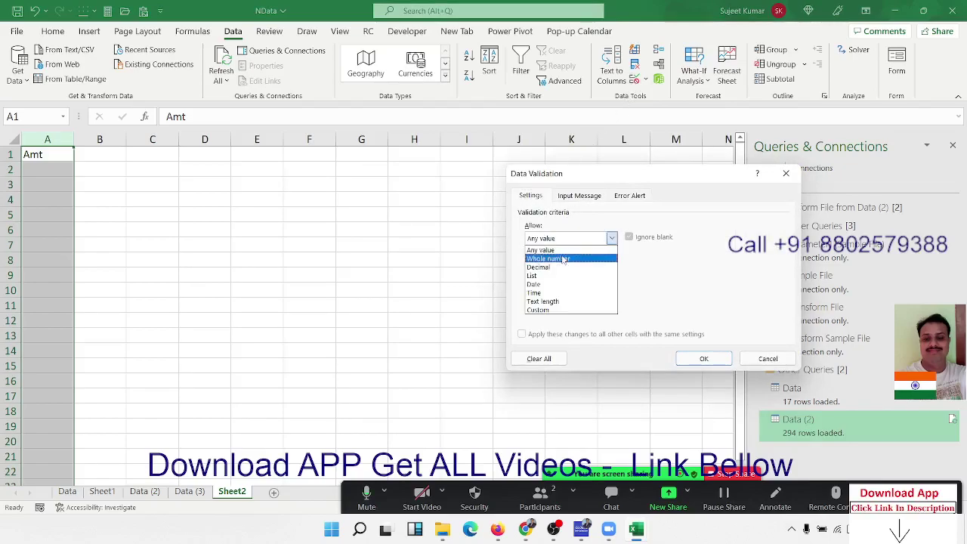
{"action": "left_click", "coordinate": [563, 259]}
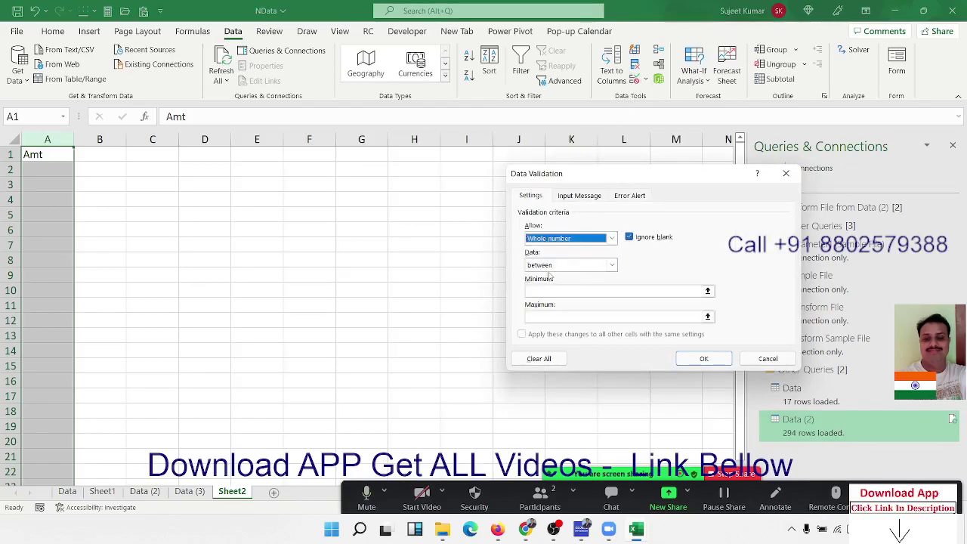
{"action": "left_click", "coordinate": [546, 267]}
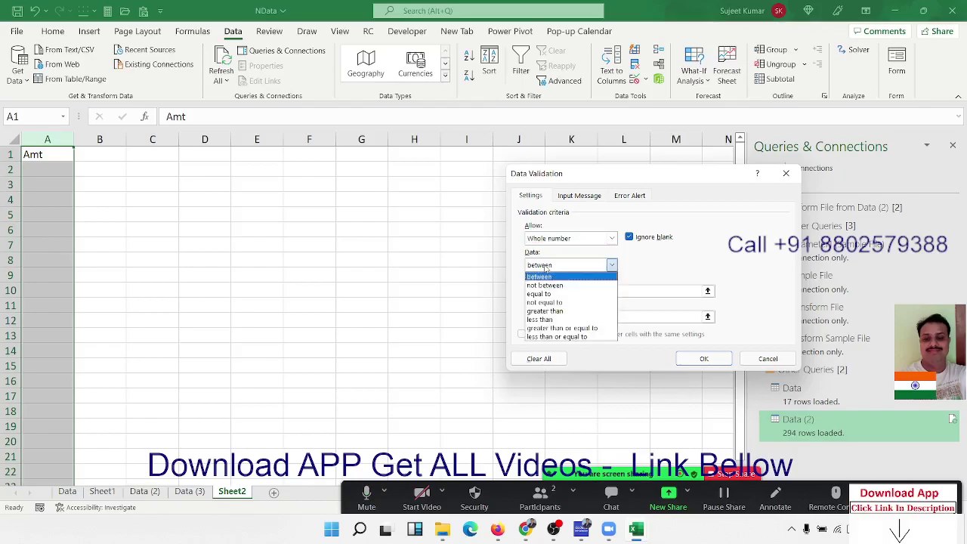
{"action": "left_click", "coordinate": [544, 310]}
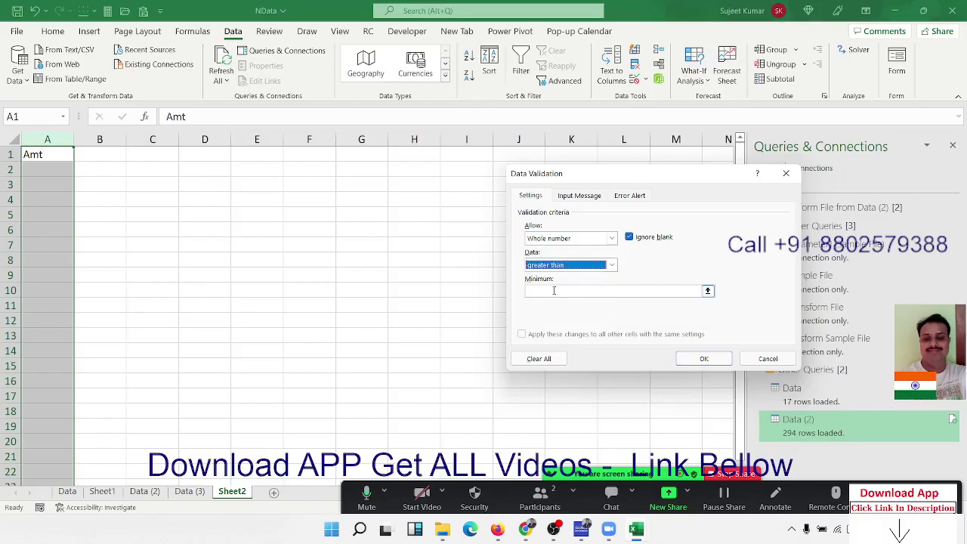
{"action": "left_click", "coordinate": [554, 290]}
{"action": "type", "text": "0"}
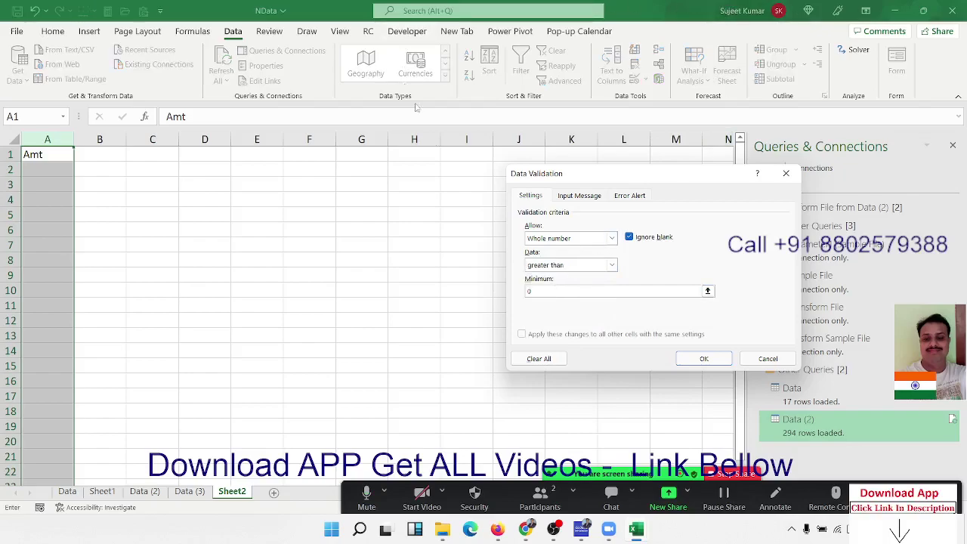
{"action": "left_click", "coordinate": [705, 358]}
{"action": "left_click", "coordinate": [47, 154]}
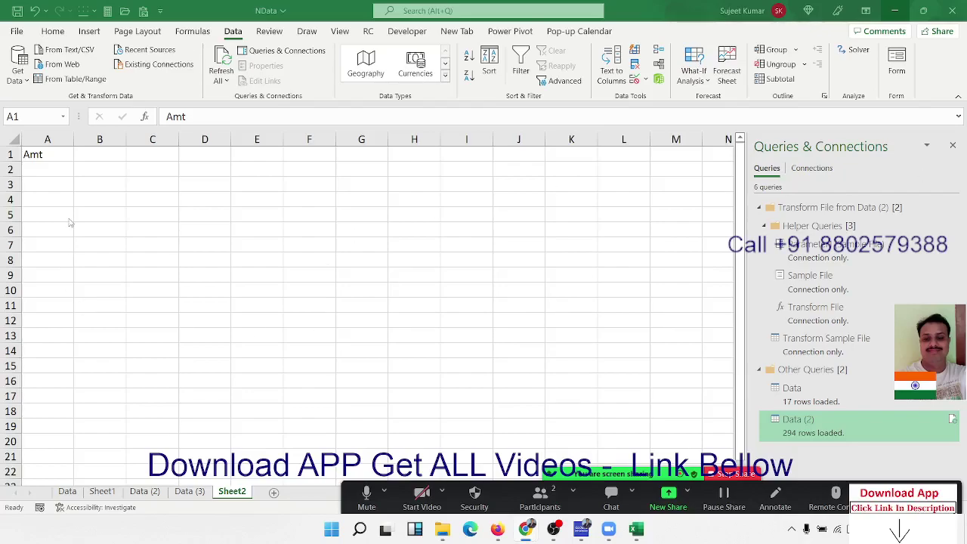
Enter 855 in A2 and confirm that 582.02 is rejected in A3
{"action": "key", "text": "ctrl+space"}
{"action": "left_click", "coordinate": [59, 168]}
{"action": "type", "text": "8"}
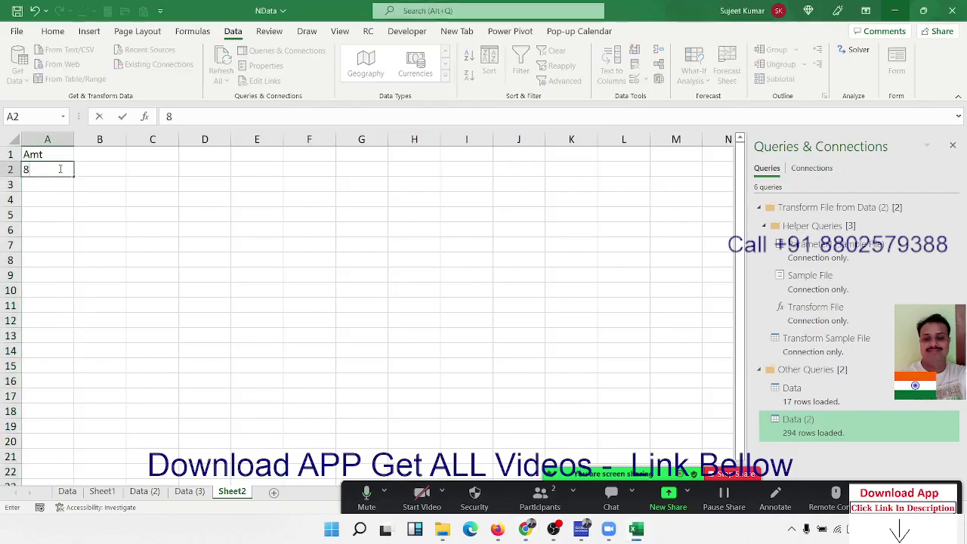
{"action": "type", "text": "55"}
{"action": "key", "text": "Return"}
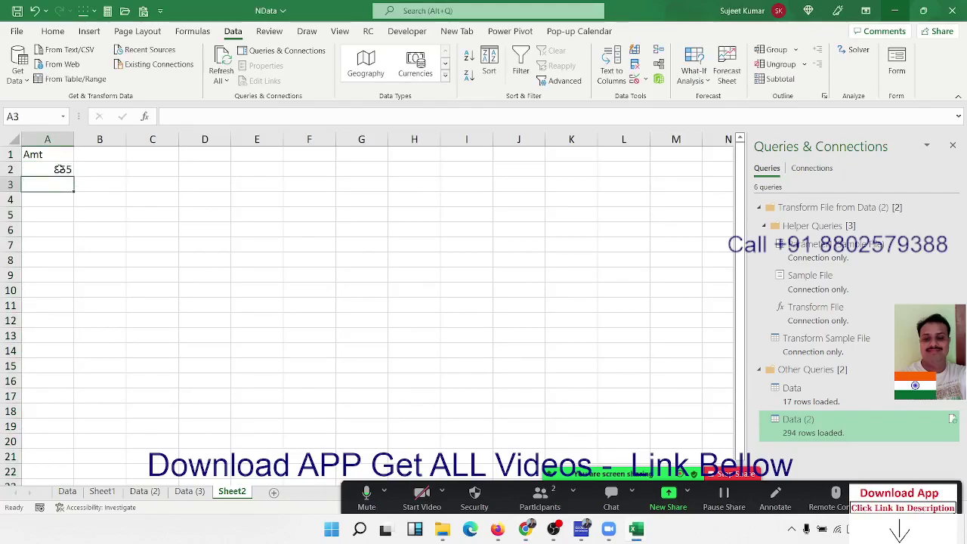
{"action": "type", "text": "582.02"}
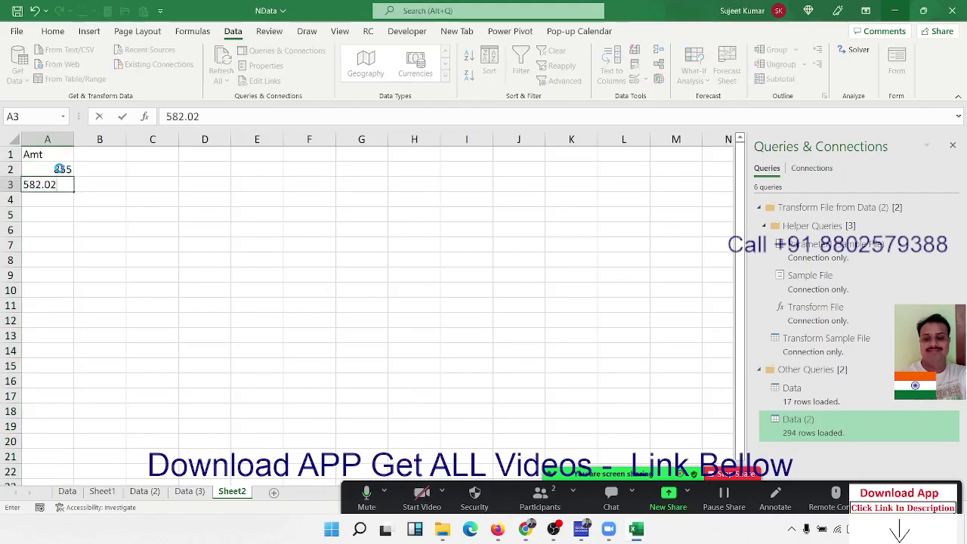
{"action": "key", "text": "Return"}
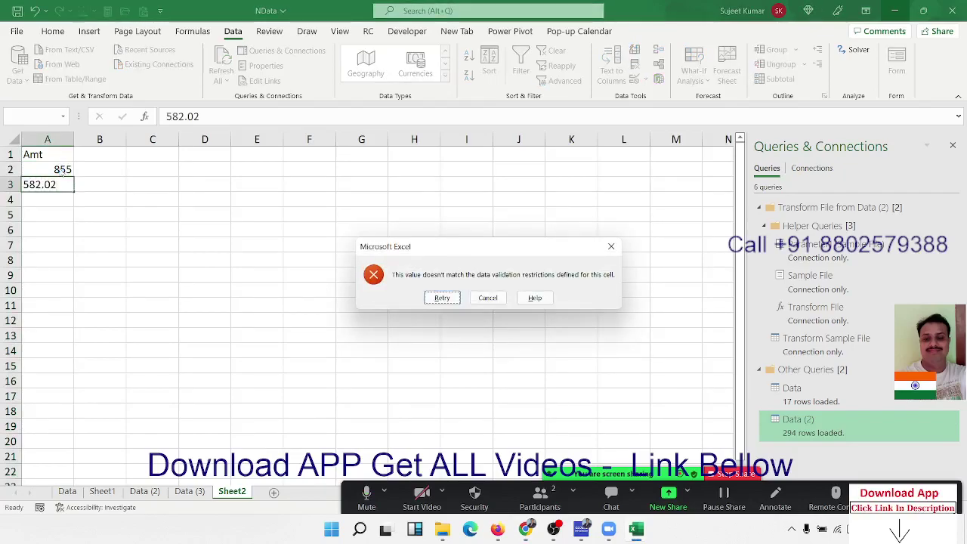
{"action": "key", "text": "Escape"}
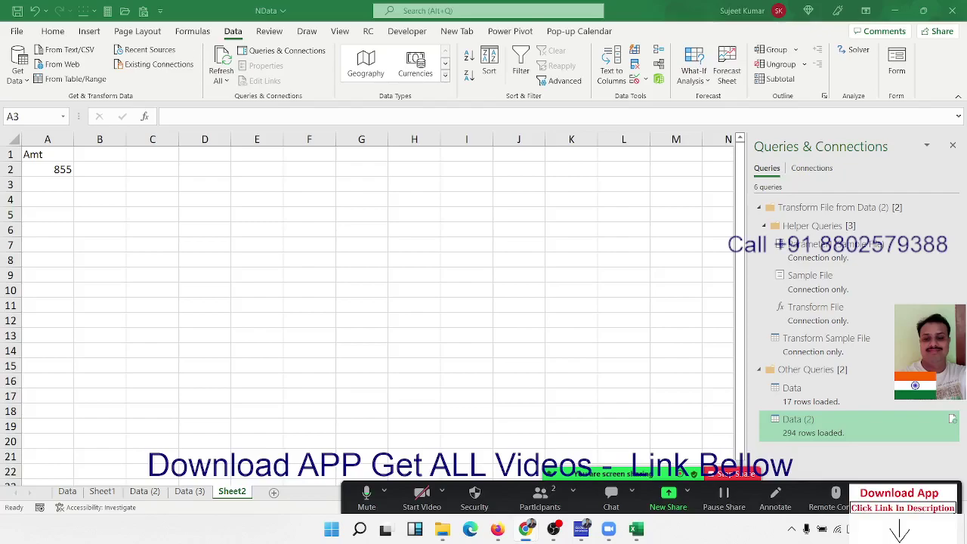
Add a 'City' heading in B1 and select column B
{"action": "left_click", "coordinate": [99, 154]}
{"action": "double_click", "coordinate": [101, 156]}
{"action": "type", "text": "Cit"}
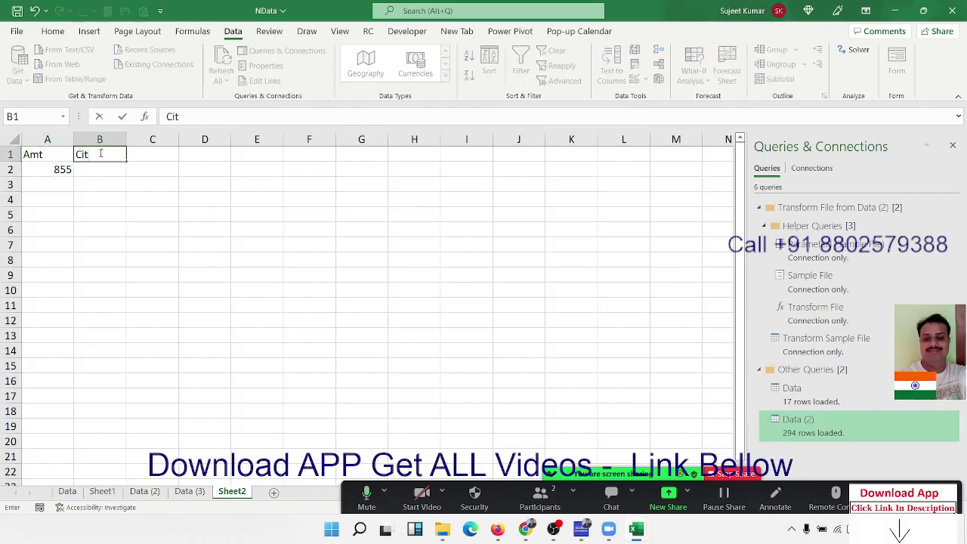
{"action": "type", "text": "y"}
{"action": "key", "text": "Return"}
{"action": "left_click", "coordinate": [100, 140]}
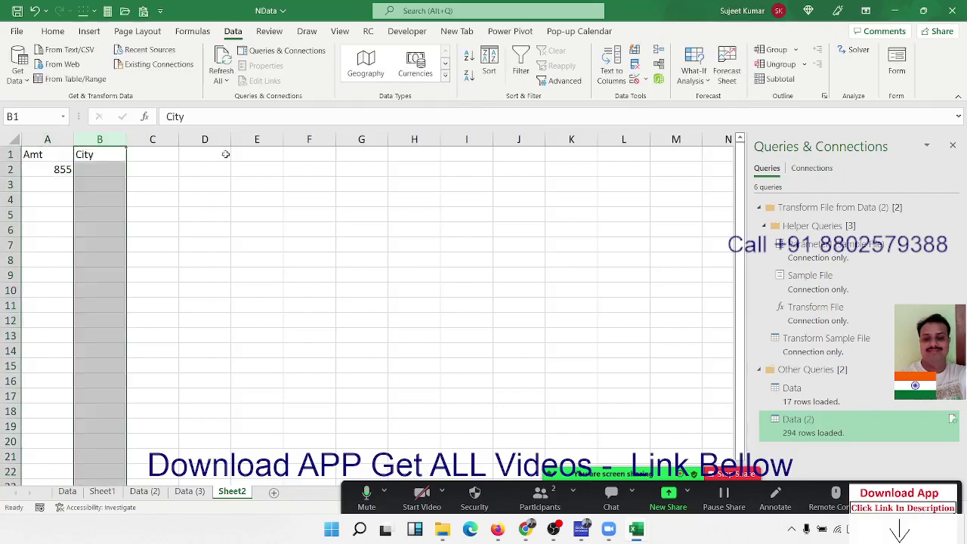
Give column B a List validation with source Pune,Indore,Kanpur
{"action": "left_click", "coordinate": [634, 80]}
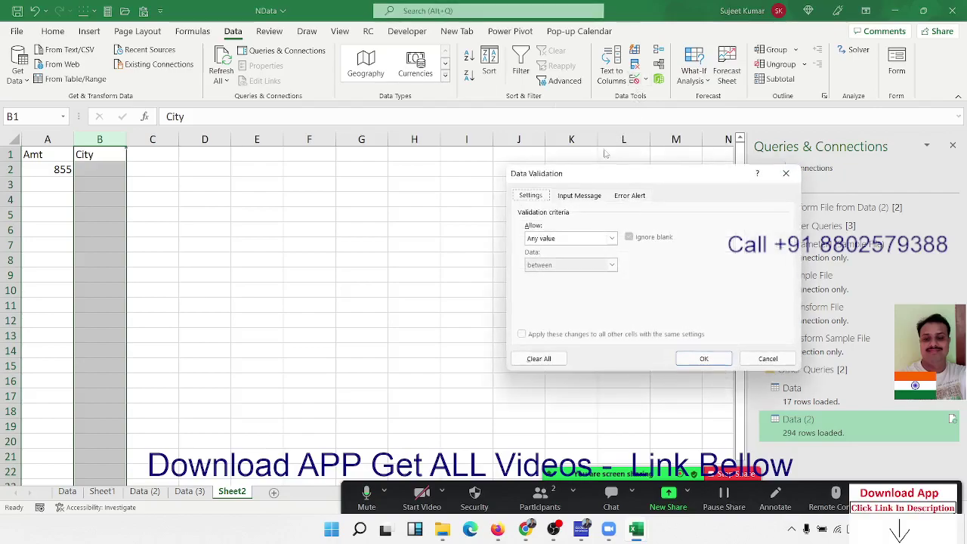
{"action": "left_click", "coordinate": [562, 237]}
{"action": "left_click", "coordinate": [555, 276]}
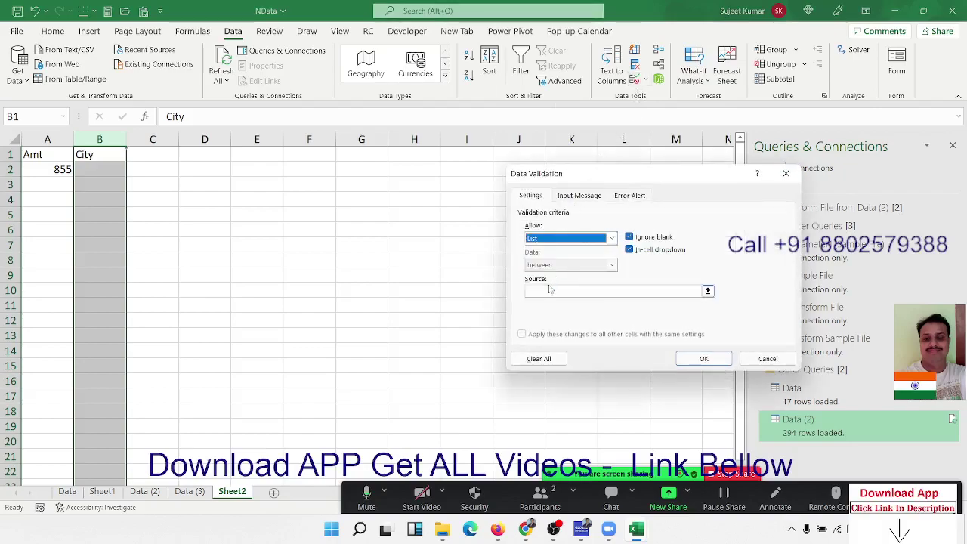
{"action": "left_click_drag", "start_coordinate": [618, 177], "coordinate": [413, 217]}
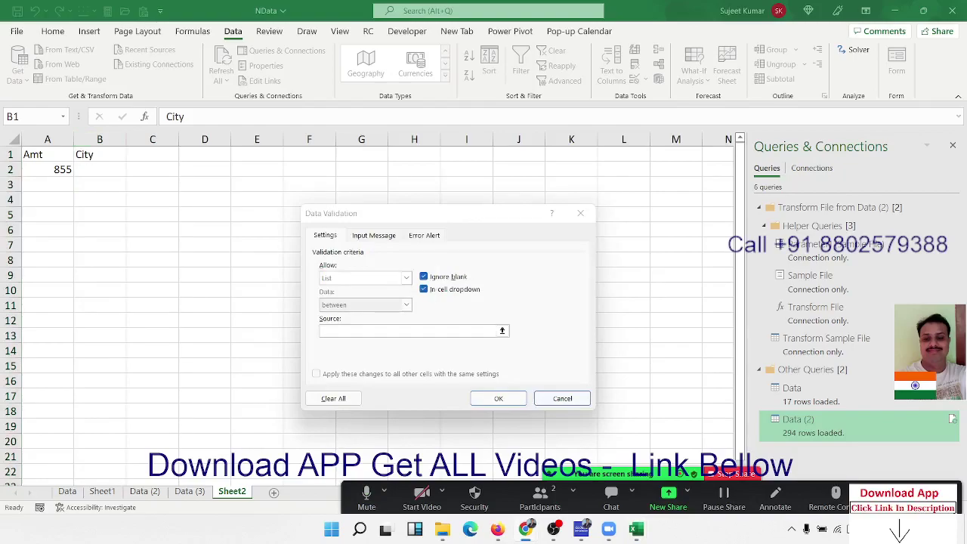
{"action": "left_click", "coordinate": [350, 331]}
{"action": "type", "text": "Pune,Indore,Kanpur"}
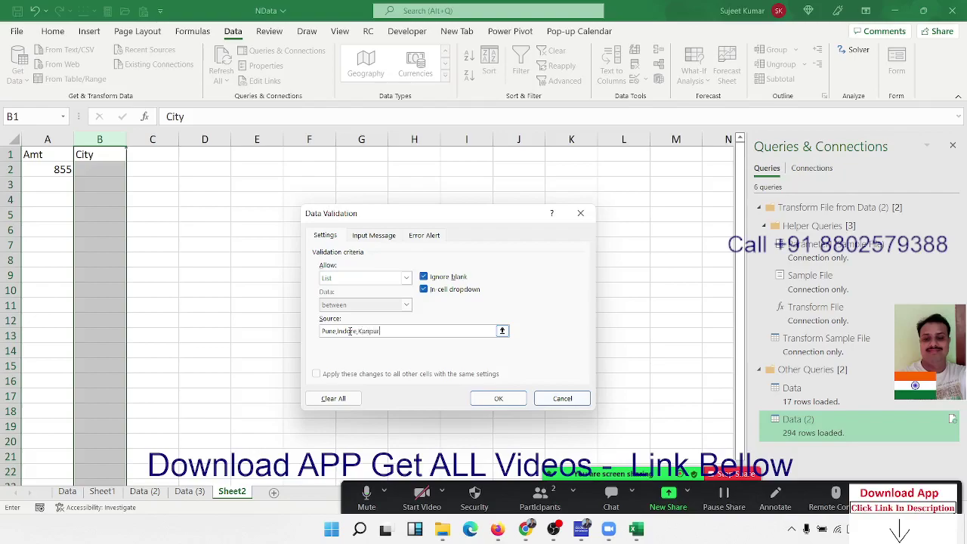
{"action": "left_click", "coordinate": [499, 398]}
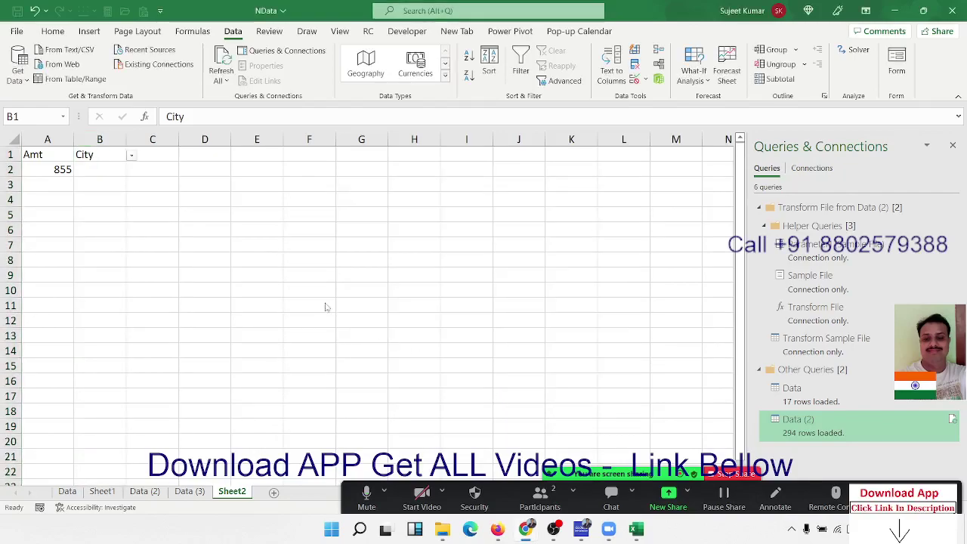
Pick Indore for B2 from its dropdown and check which cells offer the city list
{"action": "left_click_drag", "start_coordinate": [111, 168], "coordinate": [110, 227]}
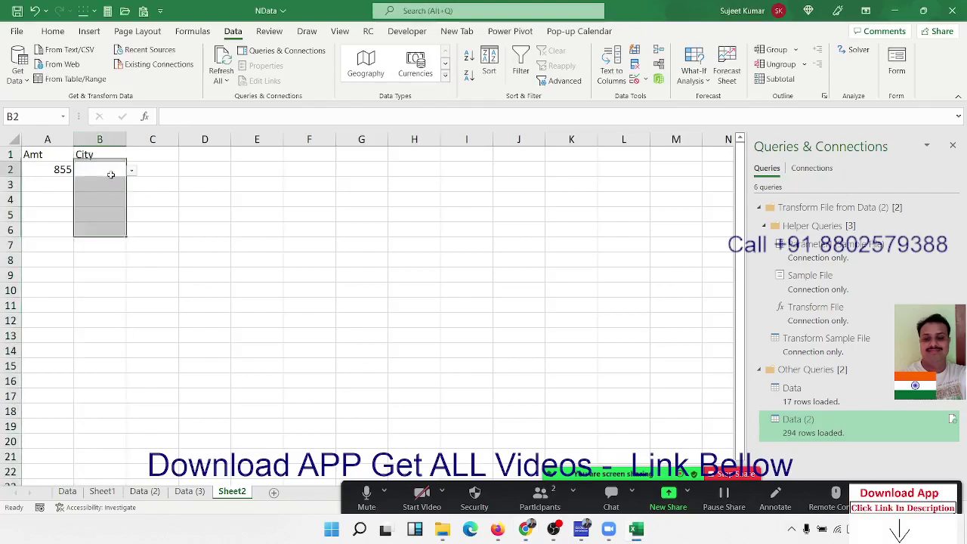
{"action": "left_click", "coordinate": [111, 174]}
{"action": "left_click", "coordinate": [132, 170]}
{"action": "left_click", "coordinate": [112, 185]}
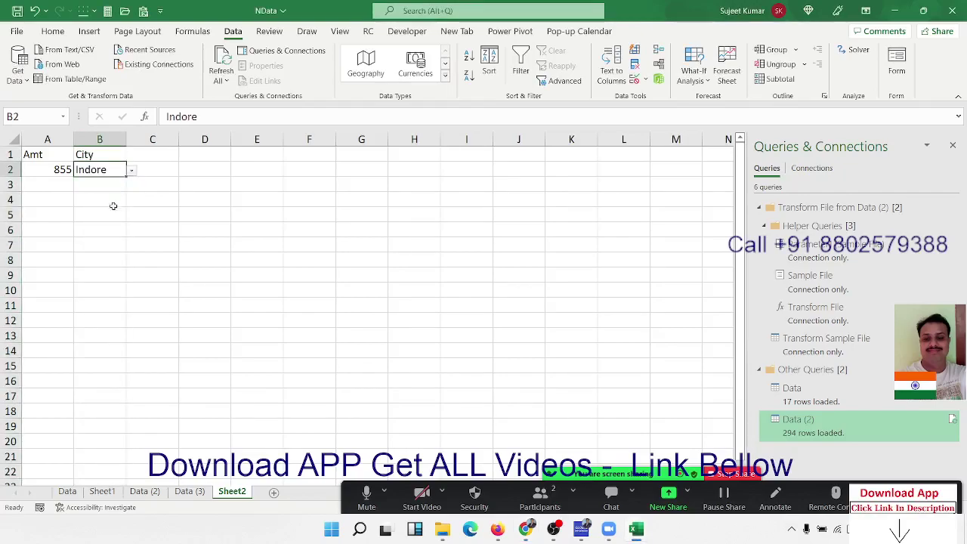
{"action": "left_click", "coordinate": [111, 211]}
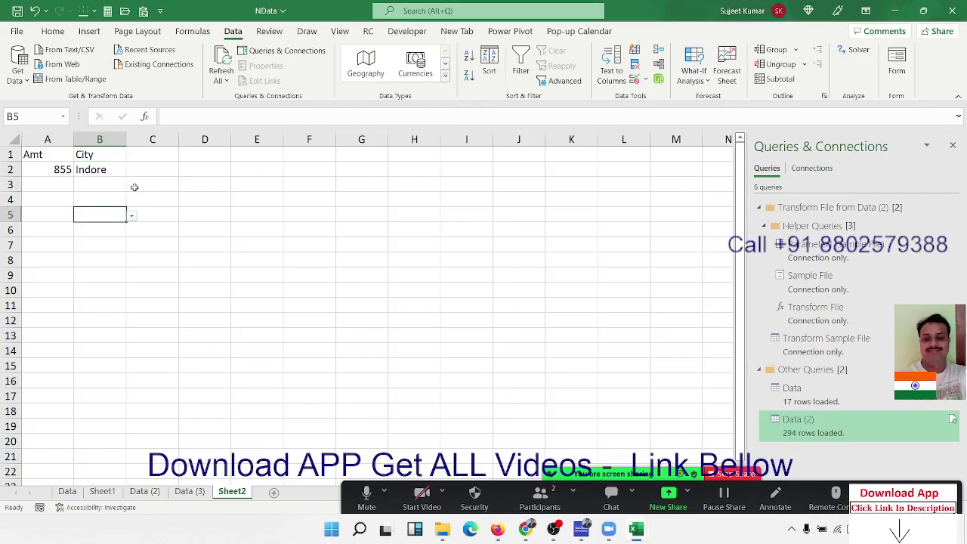
{"action": "left_click", "coordinate": [133, 186]}
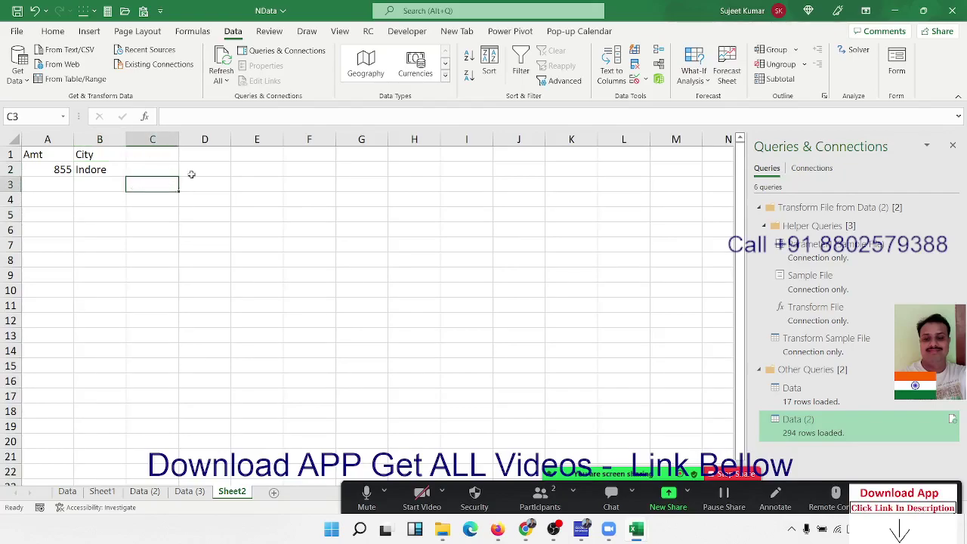
{"action": "left_click", "coordinate": [442, 167]}
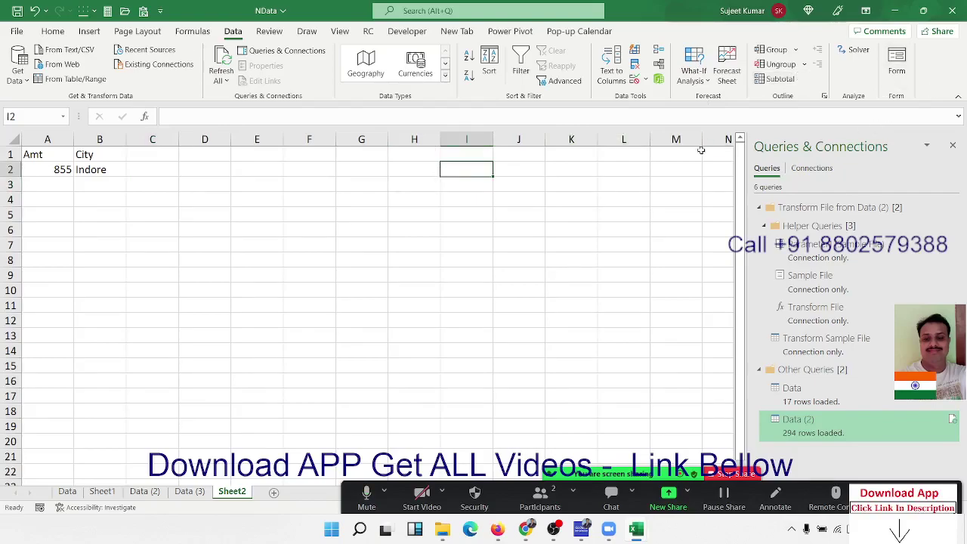
Choose Indore for B3 from the city dropdown
{"action": "left_click", "coordinate": [123, 185]}
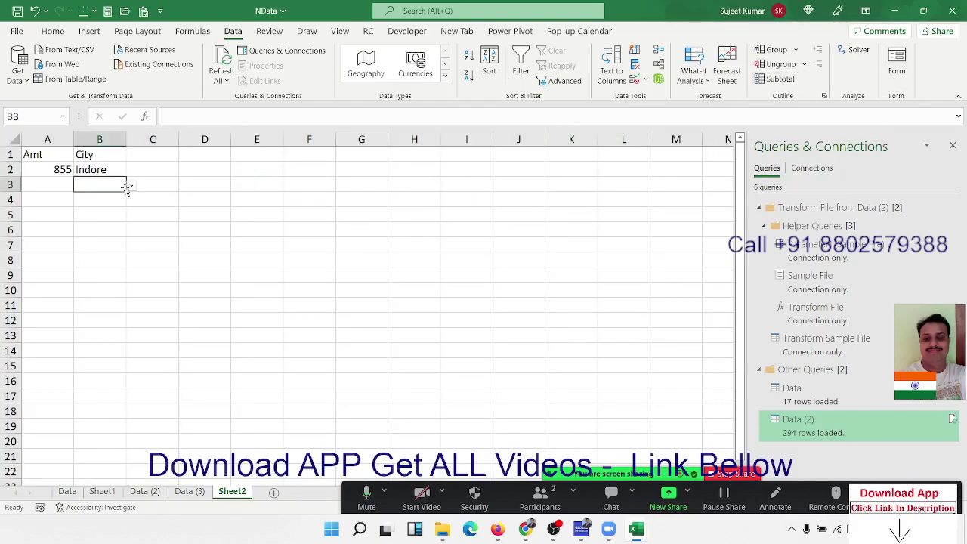
{"action": "left_click", "coordinate": [131, 185]}
{"action": "left_click", "coordinate": [91, 198]}
{"action": "left_click", "coordinate": [217, 214]}
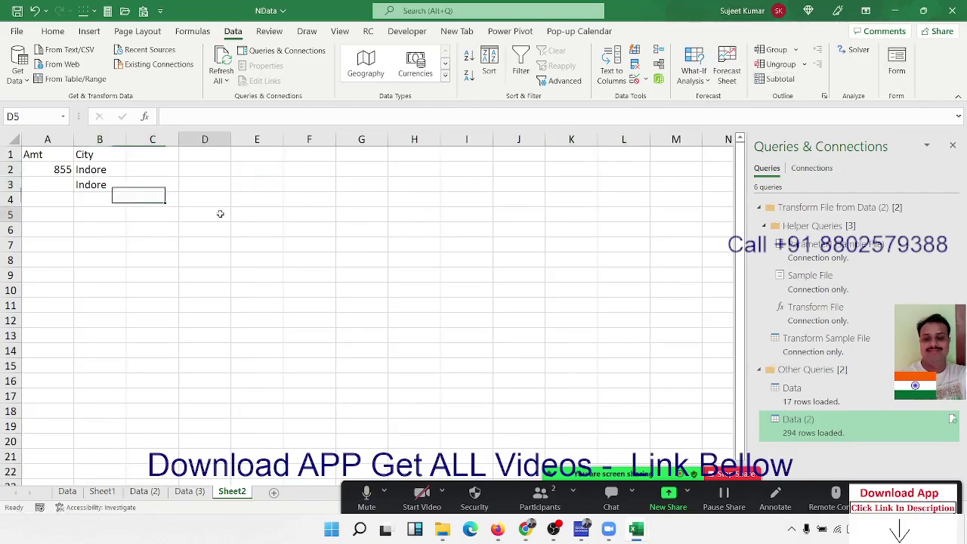
{"action": "left_click", "coordinate": [269, 31]}
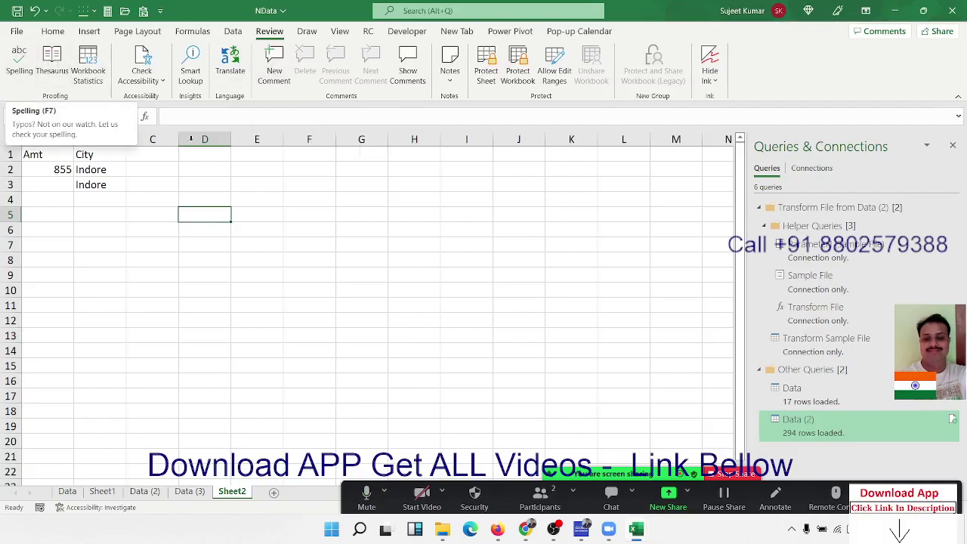
Look over the View and Draw ribbons, ending on View with cell C3 selected
{"action": "left_click", "coordinate": [339, 31]}
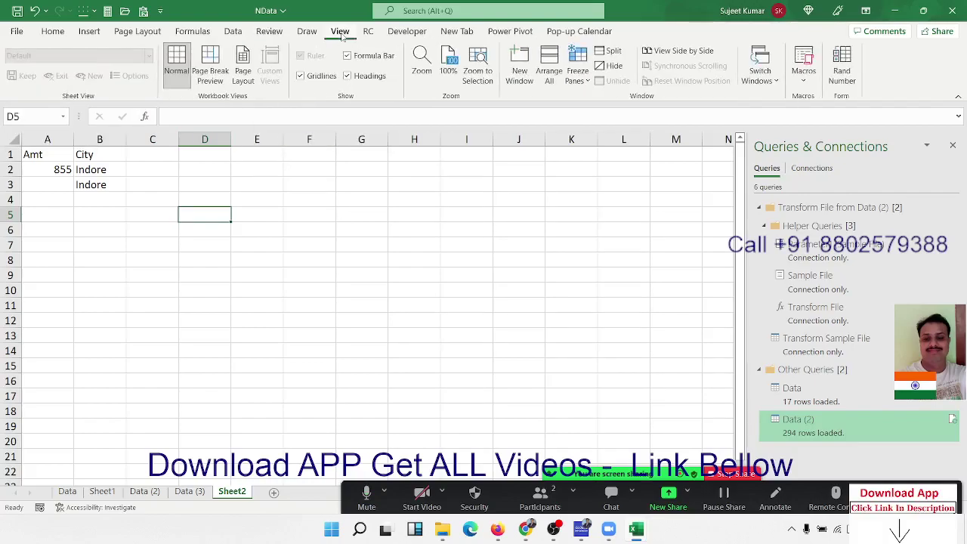
{"action": "left_click", "coordinate": [290, 166]}
{"action": "left_click", "coordinate": [307, 31]}
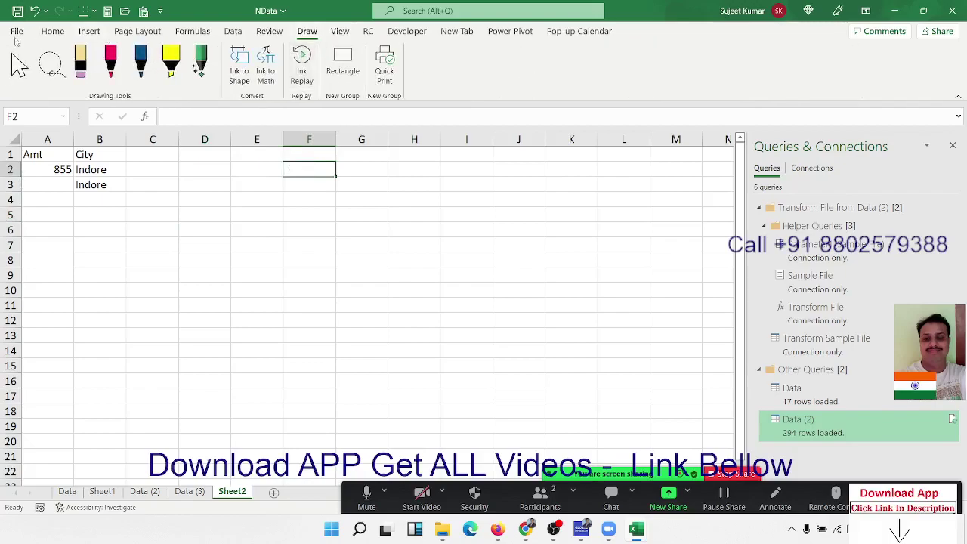
{"action": "left_click", "coordinate": [340, 31]}
{"action": "left_click", "coordinate": [159, 191]}
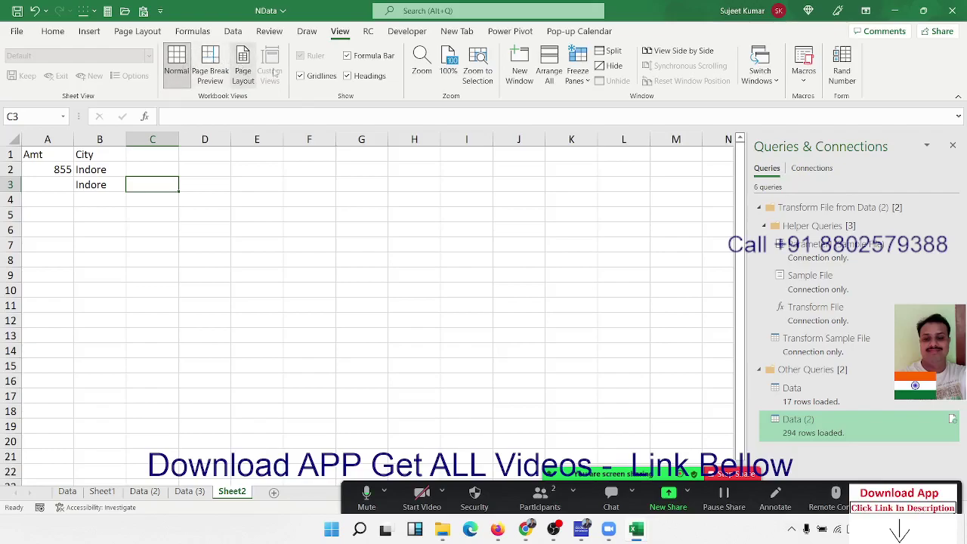
{"action": "left_click", "coordinate": [806, 81]}
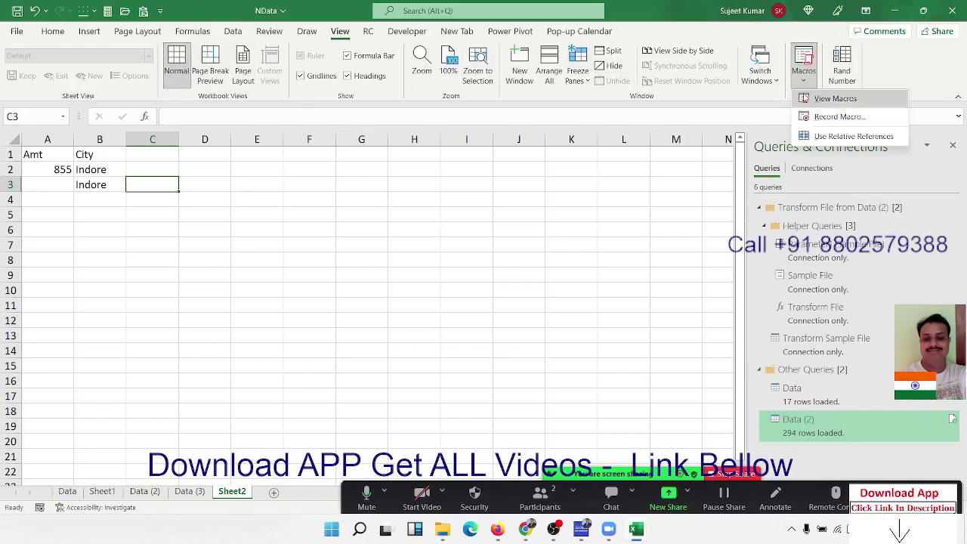
{"action": "left_click", "coordinate": [525, 235]}
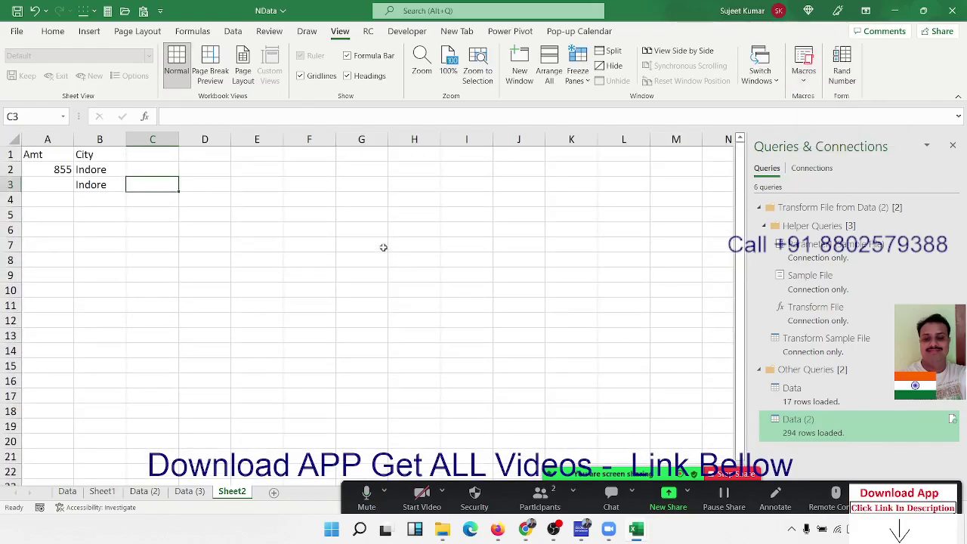
{"action": "left_click", "coordinate": [801, 75]}
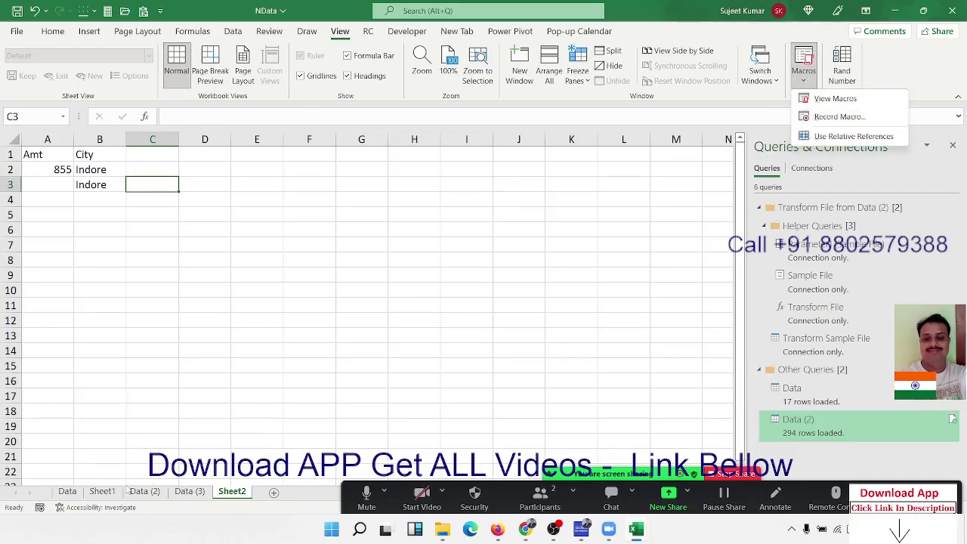
{"action": "left_click", "coordinate": [368, 259]}
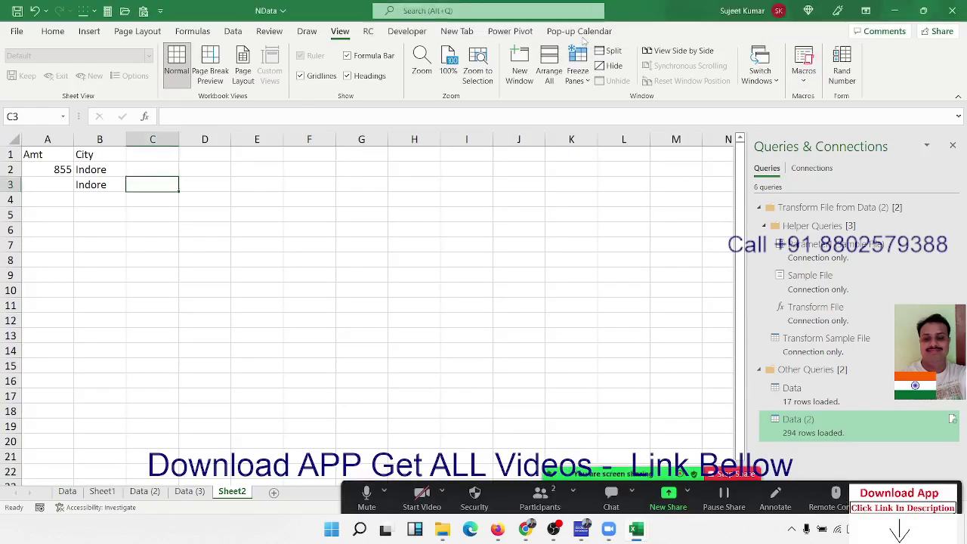
Toggle Pop-up Calendar's Disable option and try launching its date picker for D3, closing the failed window
{"action": "left_click", "coordinate": [580, 32]}
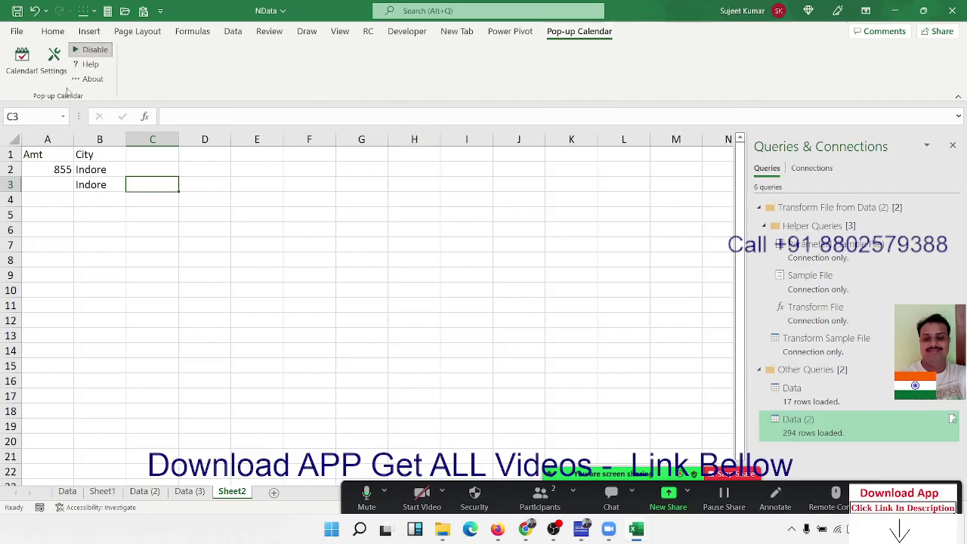
{"action": "left_click", "coordinate": [96, 53]}
{"action": "left_click", "coordinate": [226, 188]}
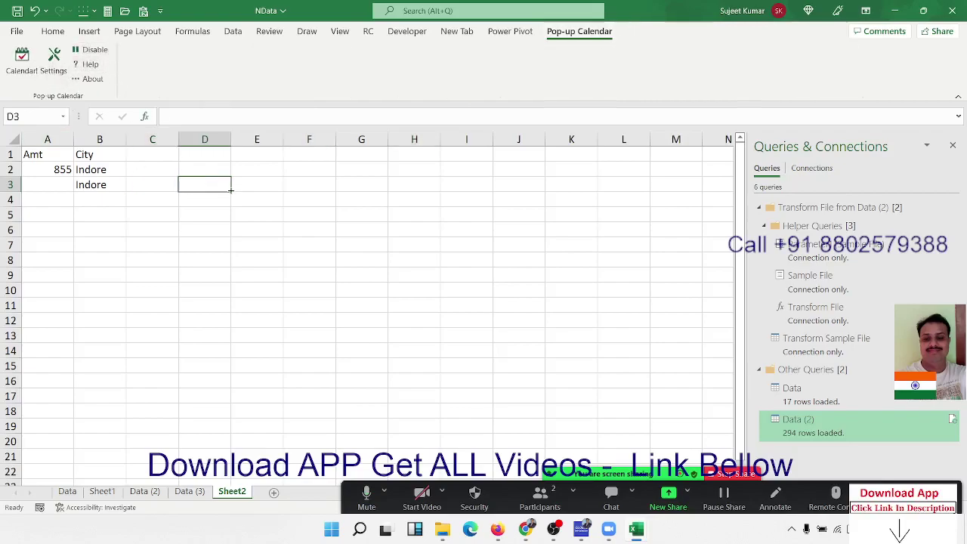
{"action": "left_click", "coordinate": [238, 185]}
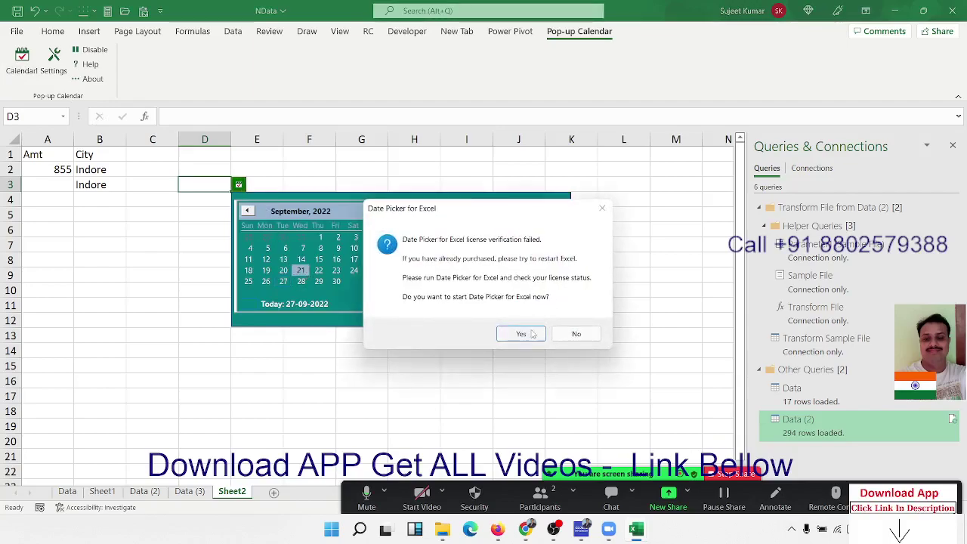
{"action": "left_click", "coordinate": [519, 333]}
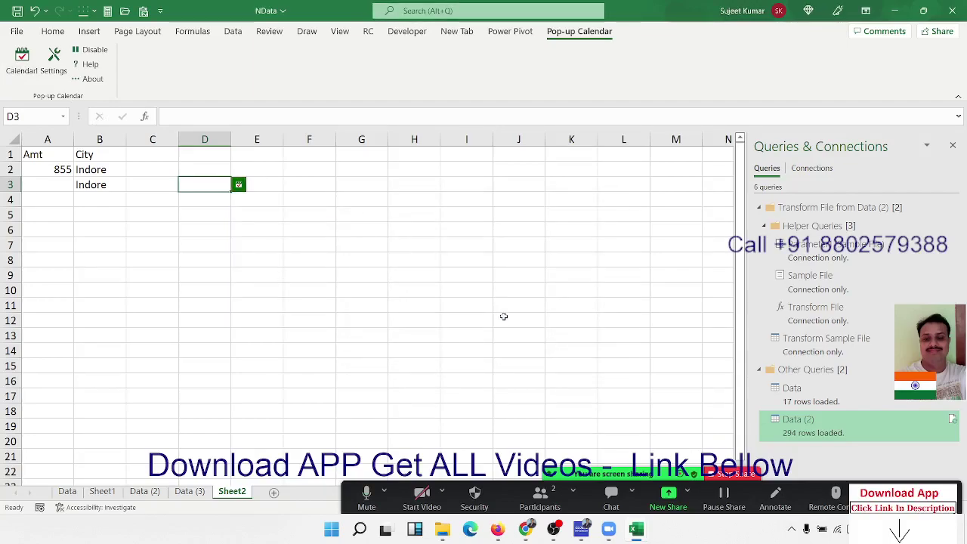
{"action": "left_click", "coordinate": [238, 185]}
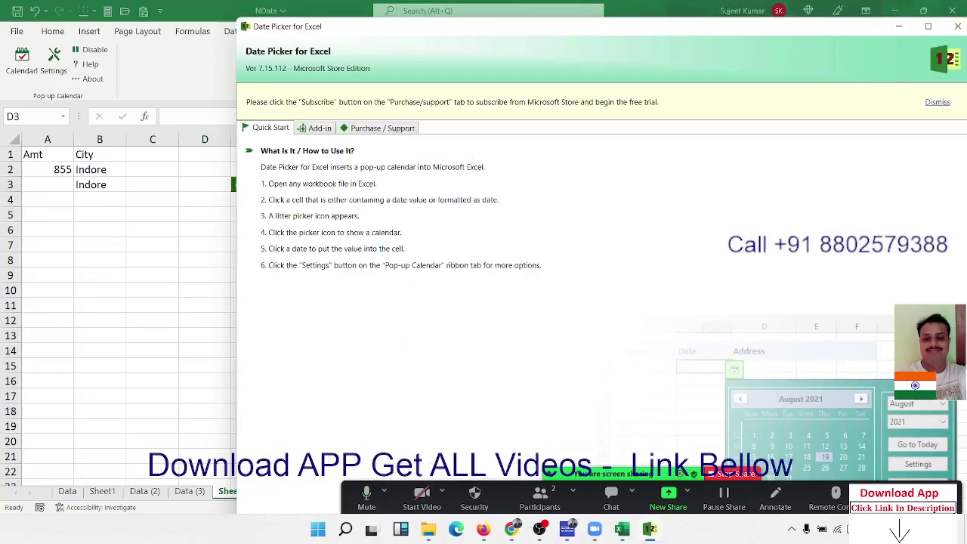
{"action": "left_click", "coordinate": [955, 25]}
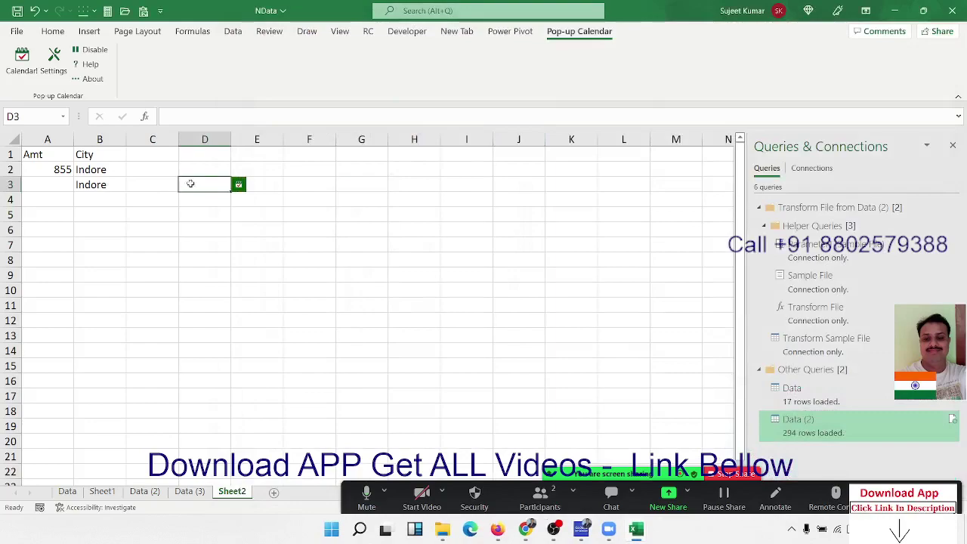
Reopen the date picker for D3, decline starting it, and toggle Disable back
{"action": "left_click", "coordinate": [237, 185]}
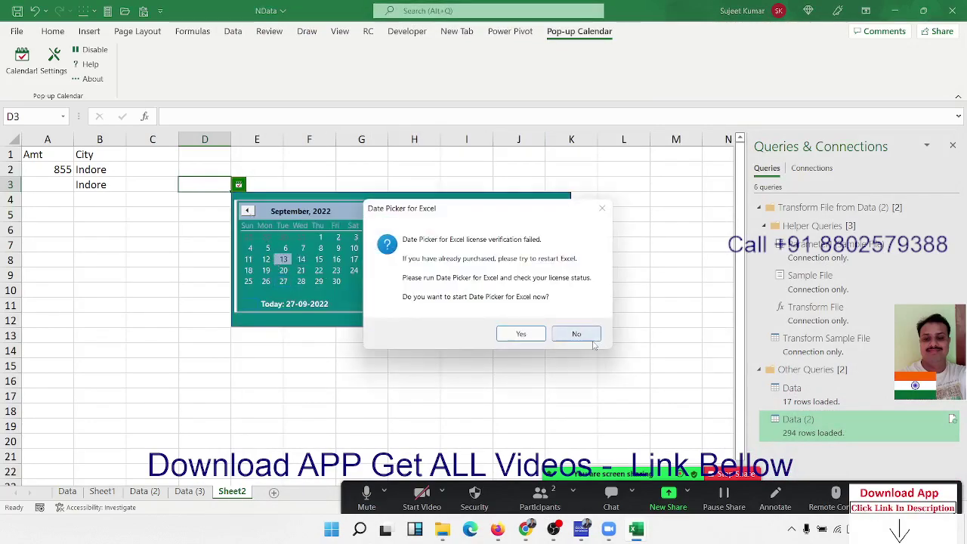
{"action": "left_click", "coordinate": [576, 333]}
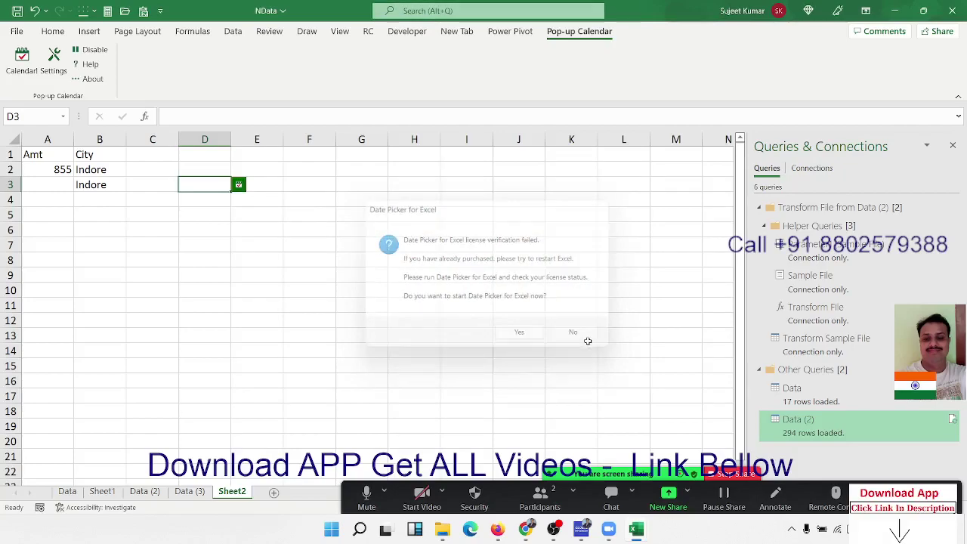
{"action": "left_click", "coordinate": [263, 213]}
{"action": "left_click", "coordinate": [91, 50]}
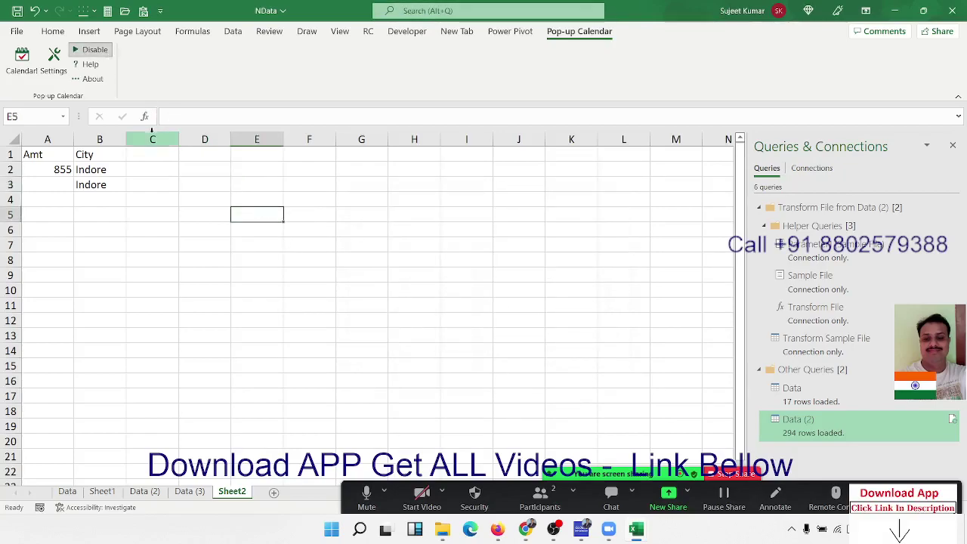
Review the Pop-up Calendar Settings dialog and close it without changes
{"action": "left_click", "coordinate": [404, 225]}
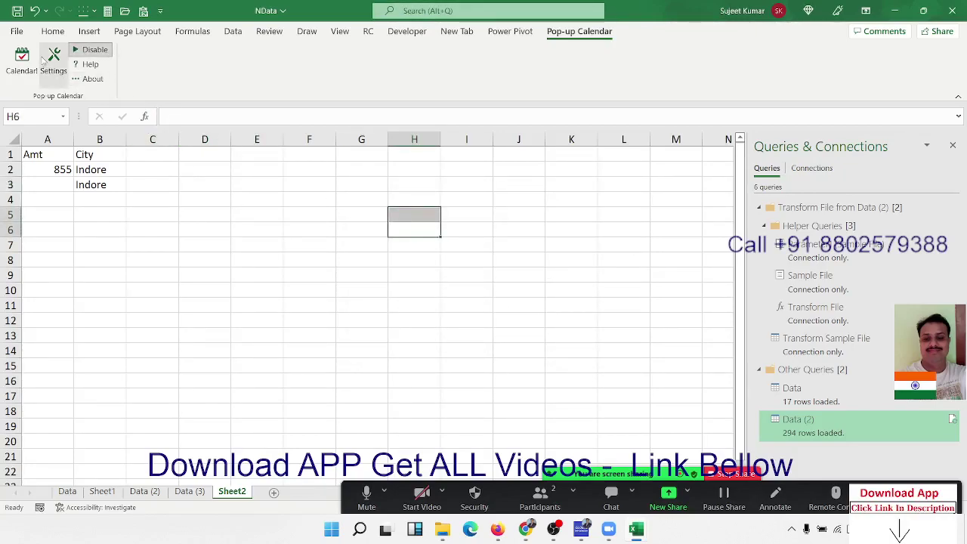
{"action": "left_click", "coordinate": [48, 61]}
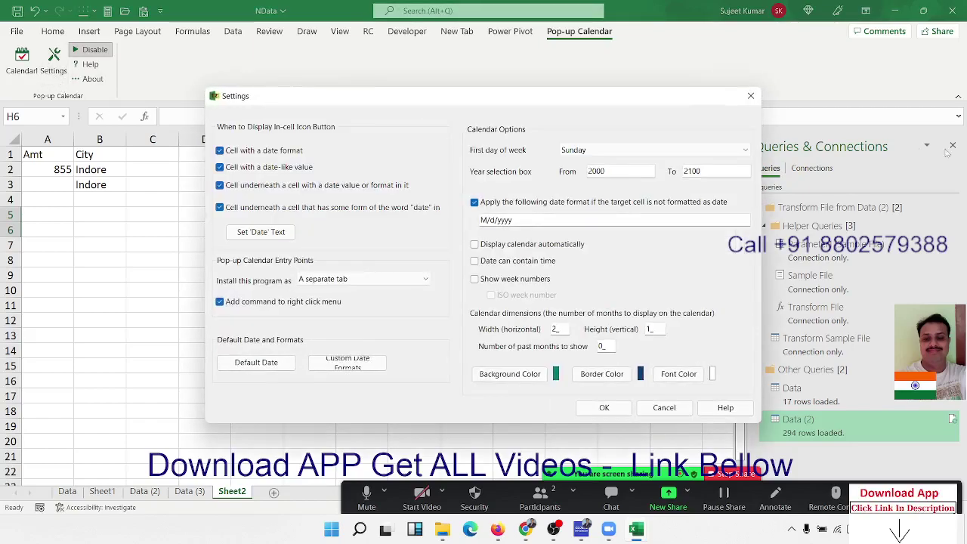
{"action": "left_click", "coordinate": [750, 96]}
{"action": "left_click", "coordinate": [355, 256]}
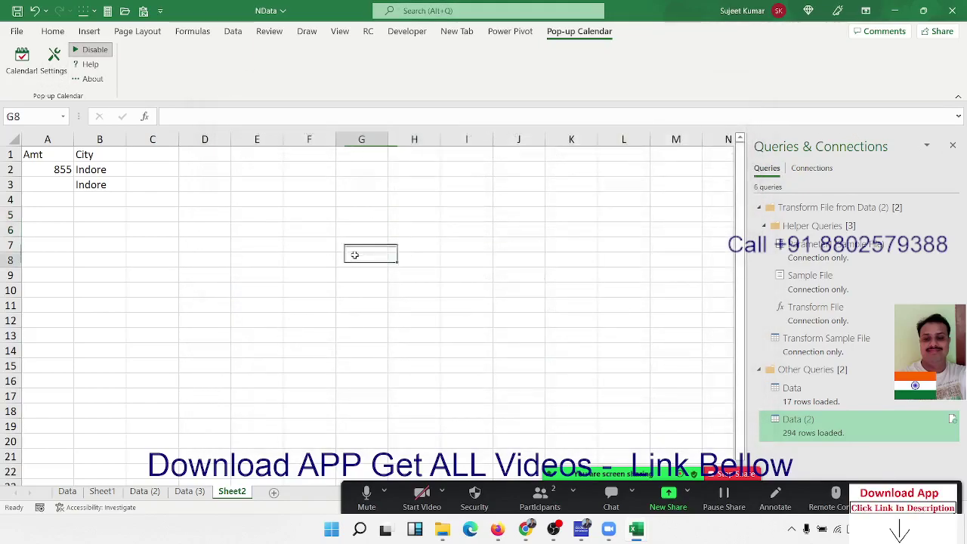
Browse the Developer, Review, Data, Formulas, Page Layout and Insert ribbons, returning to Home
{"action": "left_click", "coordinate": [407, 31]}
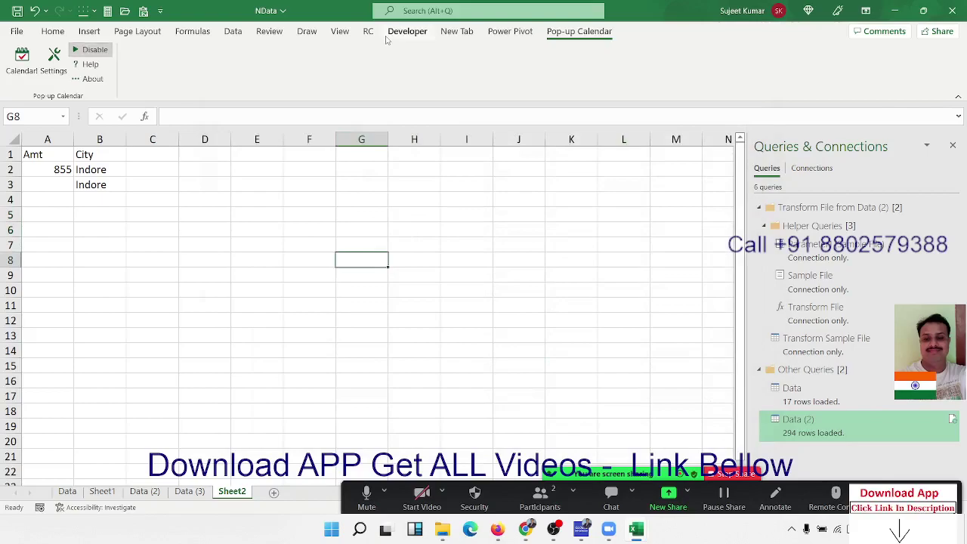
{"action": "left_click", "coordinate": [269, 31]}
{"action": "left_click", "coordinate": [233, 30]}
{"action": "left_click", "coordinate": [193, 31]}
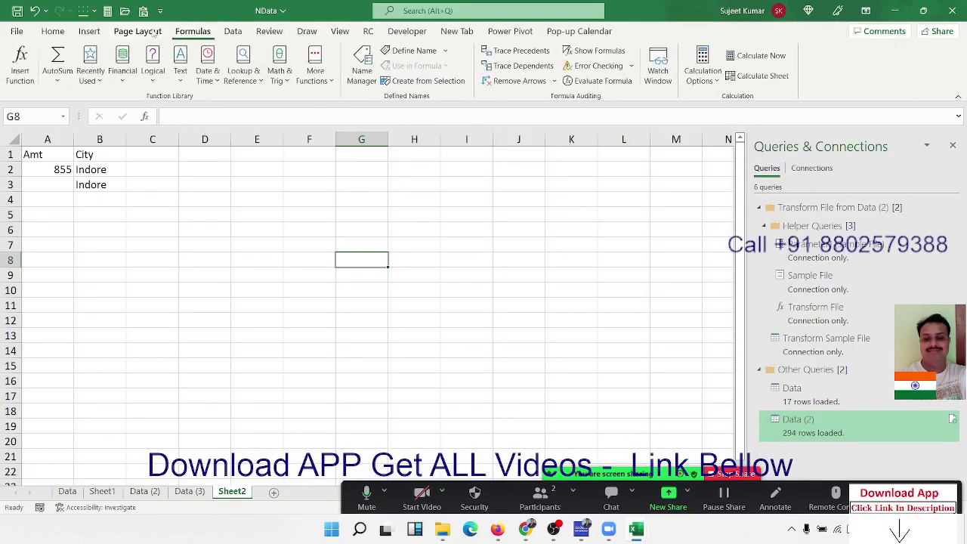
{"action": "left_click", "coordinate": [137, 31]}
{"action": "left_click", "coordinate": [89, 31]}
{"action": "left_click", "coordinate": [63, 33]}
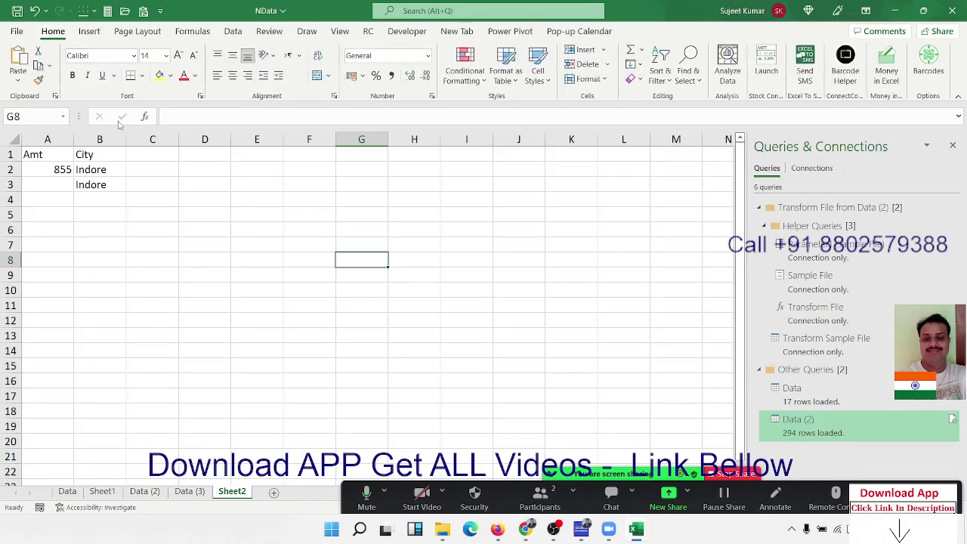
{"action": "left_click", "coordinate": [180, 194]}
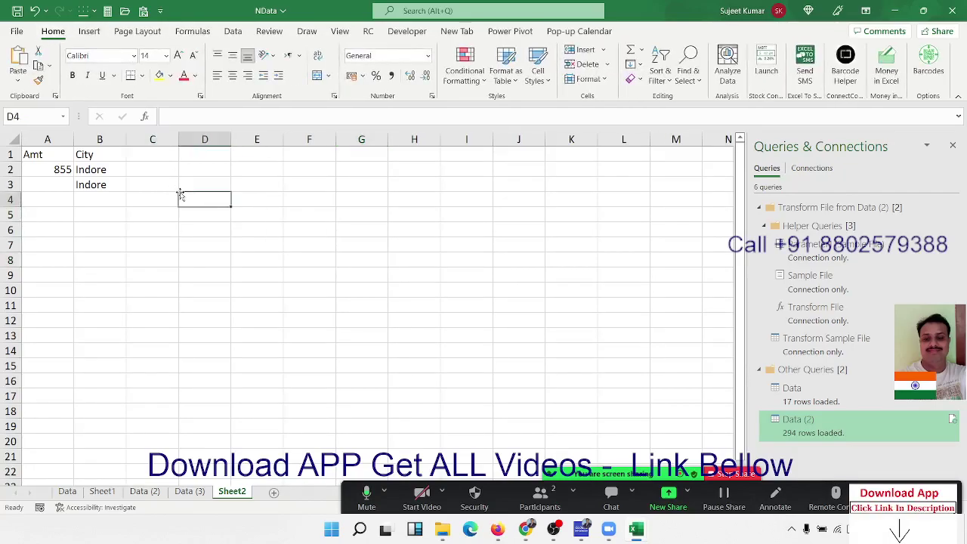